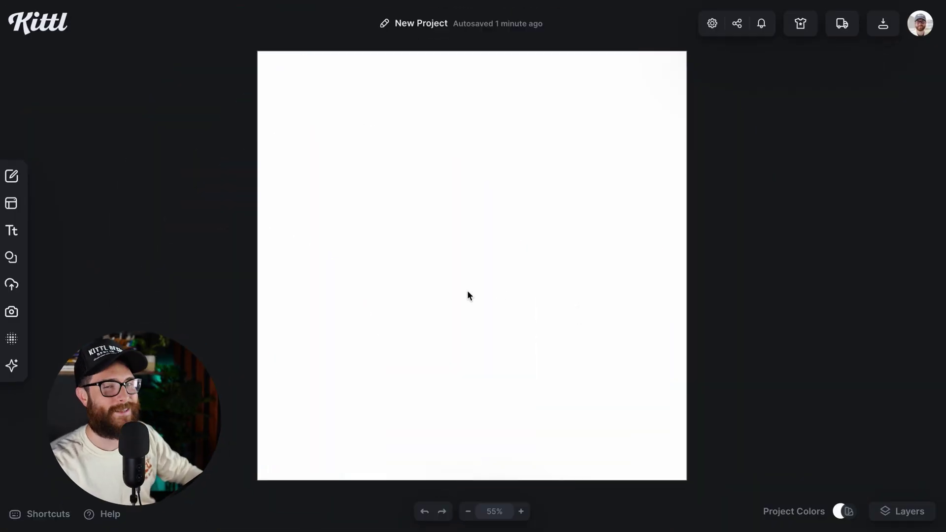
Add a default 'Headline' text layer in Roboto Bold, size 72, to the blank canvas
{"action": "key", "text": "t"}
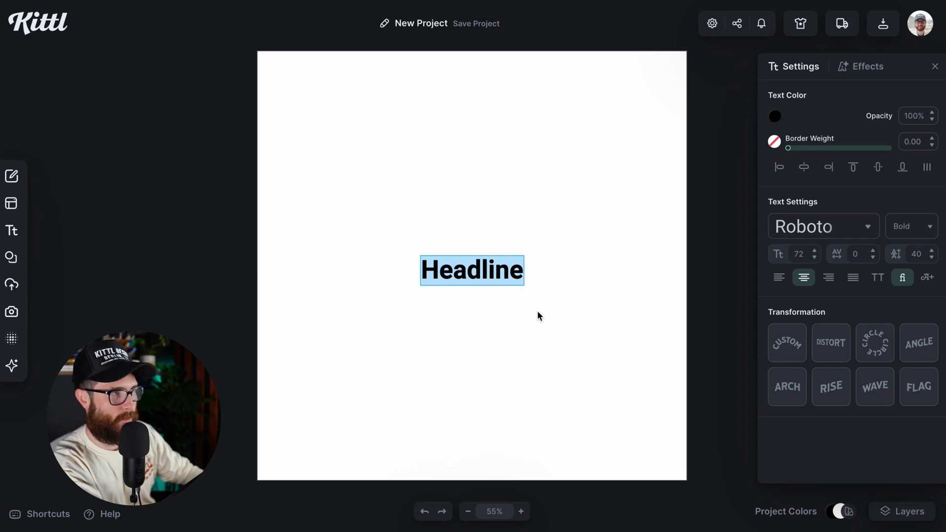
Change the text to 'gothic' and scale it up from size 72 to 140
{"action": "type", "text": "gothic"}
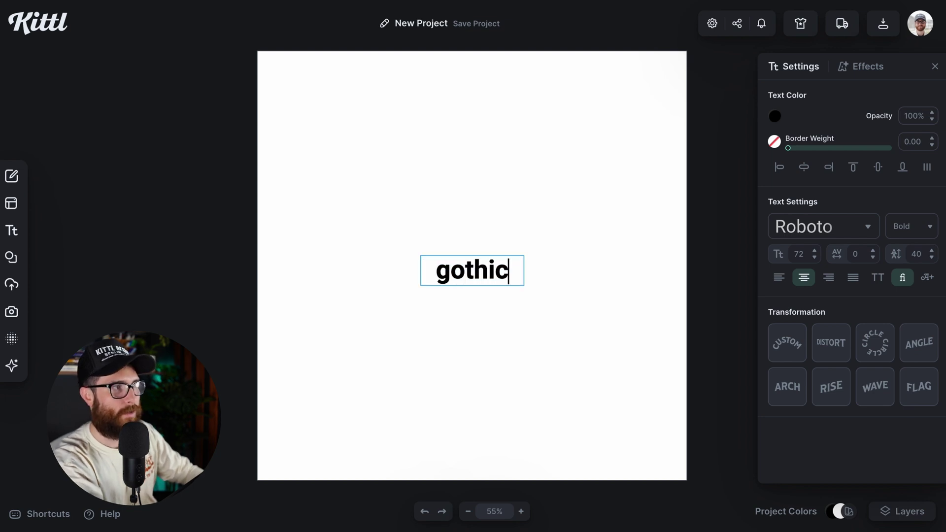
{"action": "key", "text": "Escape"}
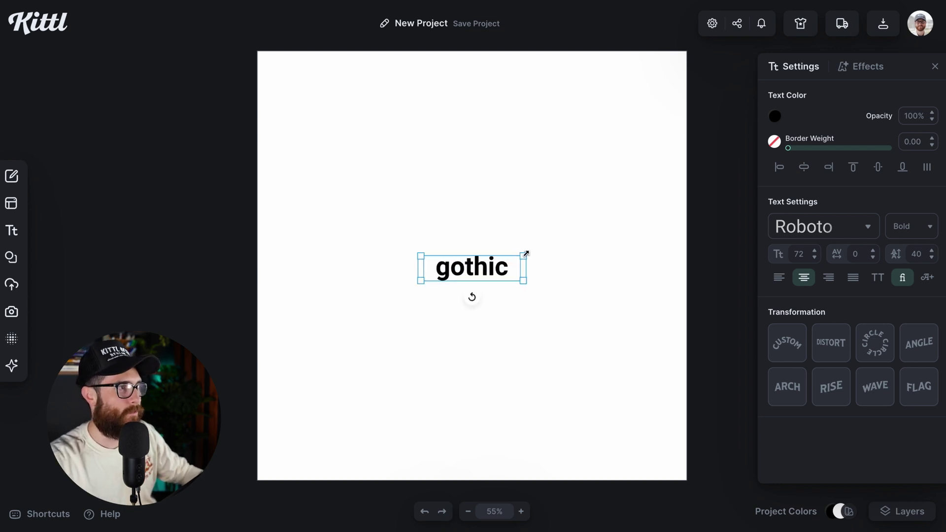
{"action": "left_click_drag", "start_coordinate": [525, 254], "coordinate": [571, 243]}
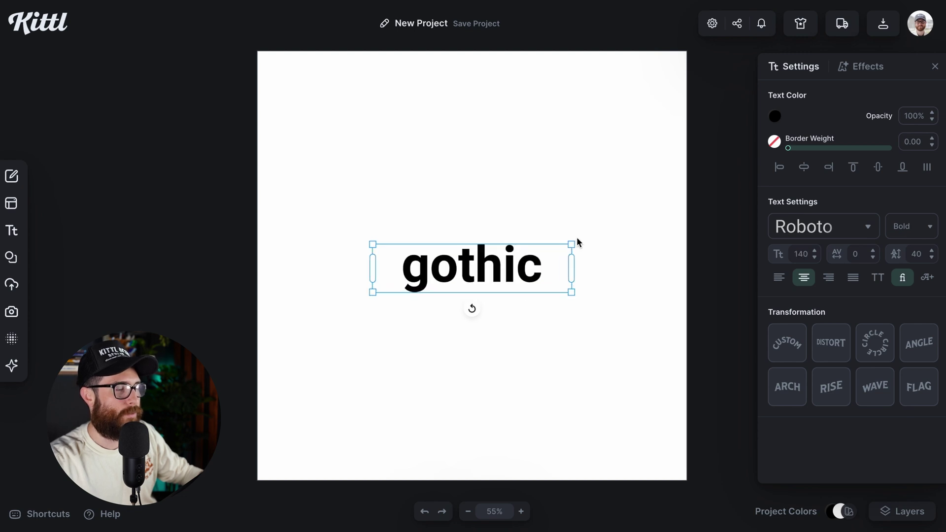
Search the Typeface panel for 'gothic' fonts
{"action": "left_click", "coordinate": [800, 226]}
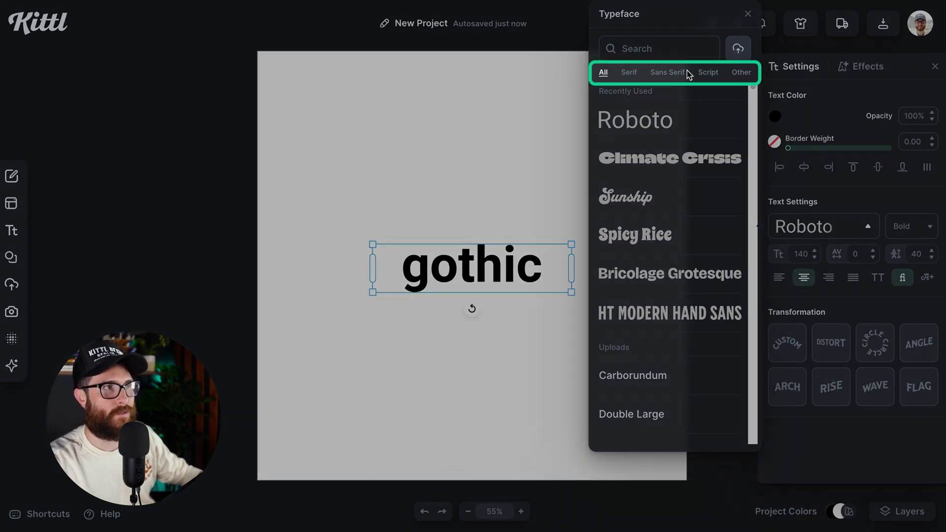
{"action": "left_click", "coordinate": [644, 48]}
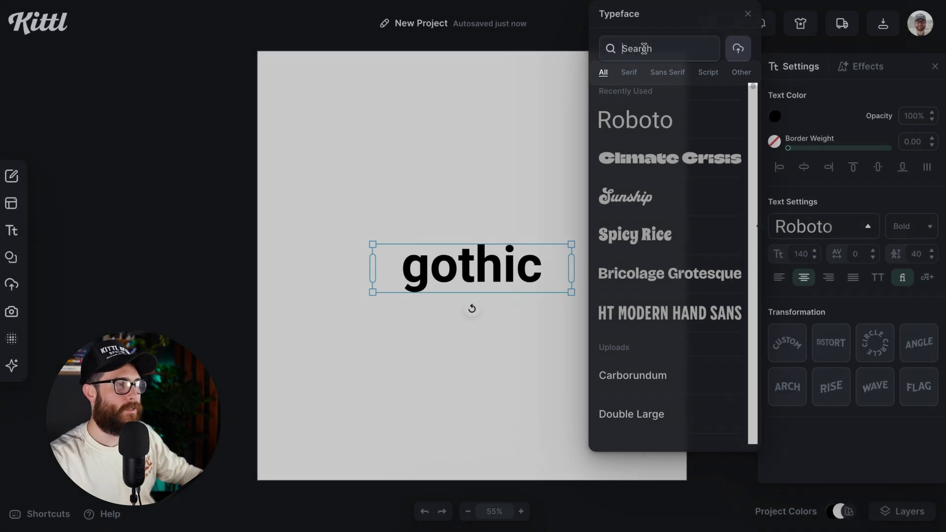
{"action": "type", "text": "got"}
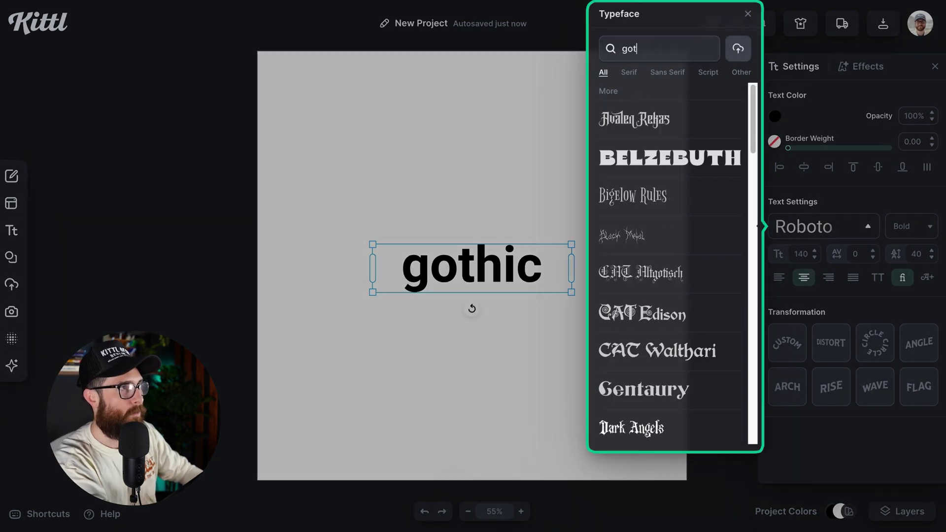
{"action": "type", "text": "hic"}
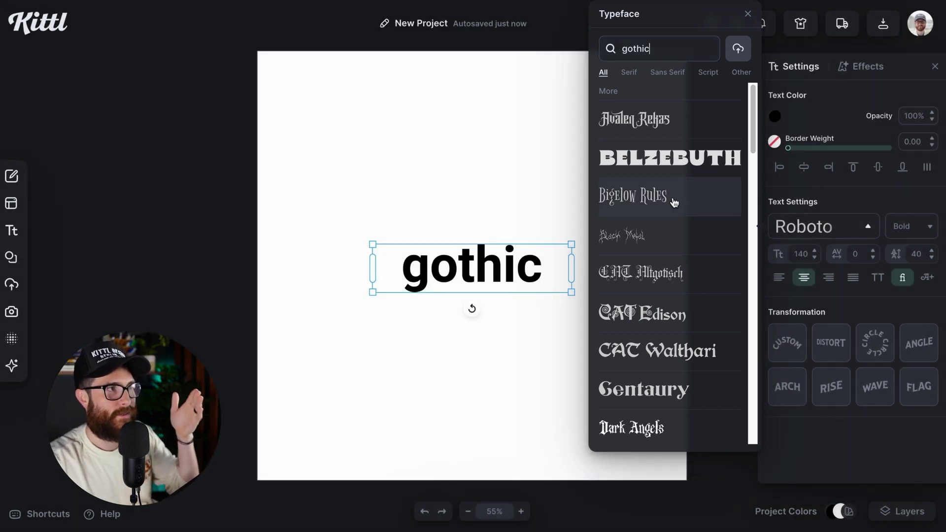
Try Avalon Rekas and CAT Walthari, then set gothic in FDJ Neumeister B
{"action": "left_click", "coordinate": [660, 127]}
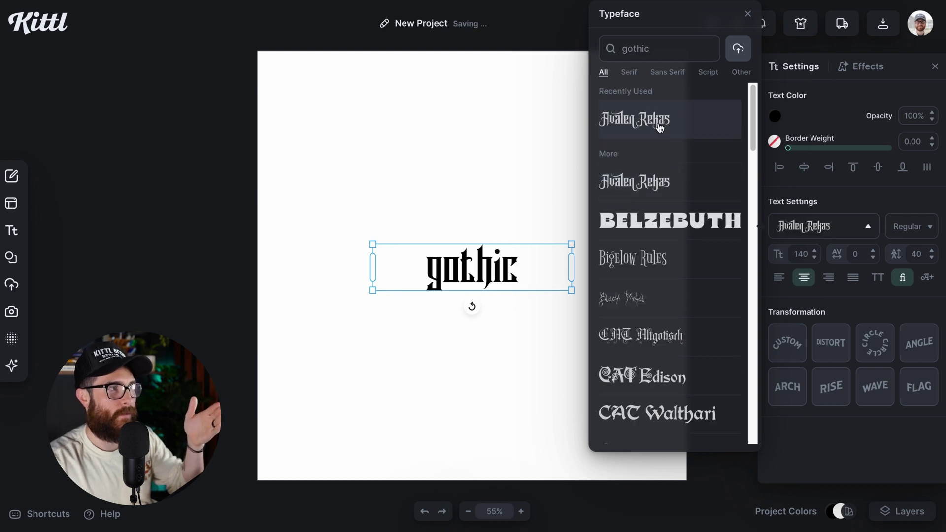
{"action": "scroll", "coordinate": [663, 221], "scroll_direction": "down", "scroll_amount": 3}
{"action": "left_click", "coordinate": [666, 280]}
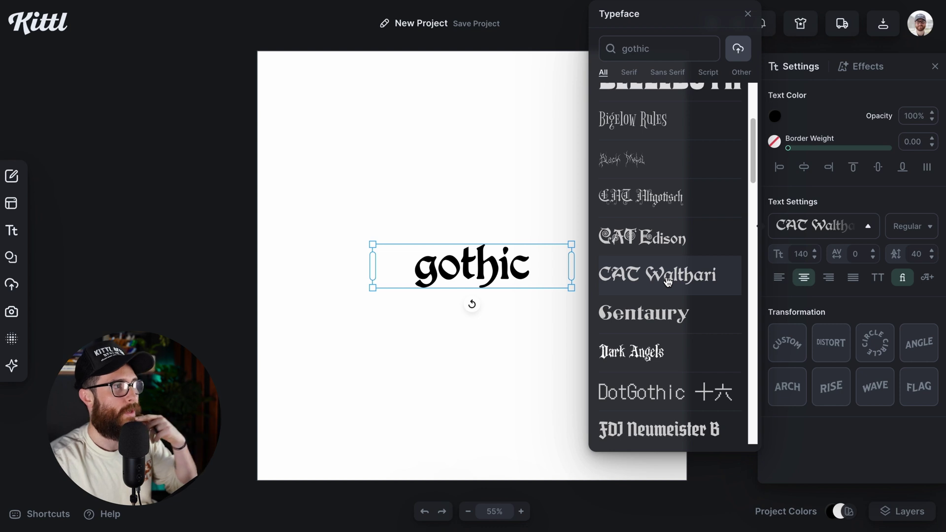
{"action": "scroll", "coordinate": [670, 295], "scroll_direction": "down", "scroll_amount": 3}
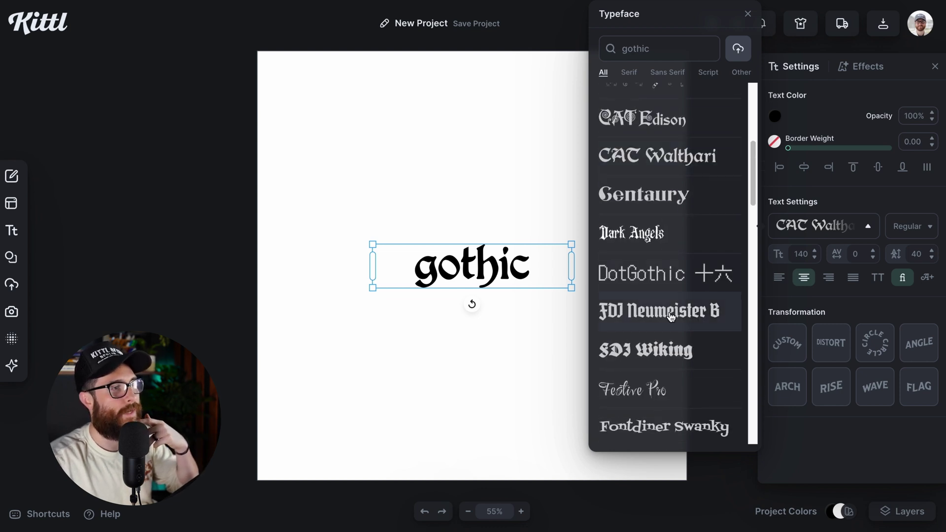
{"action": "left_click", "coordinate": [671, 317]}
{"action": "scroll", "coordinate": [671, 317], "scroll_direction": "down", "scroll_amount": 4}
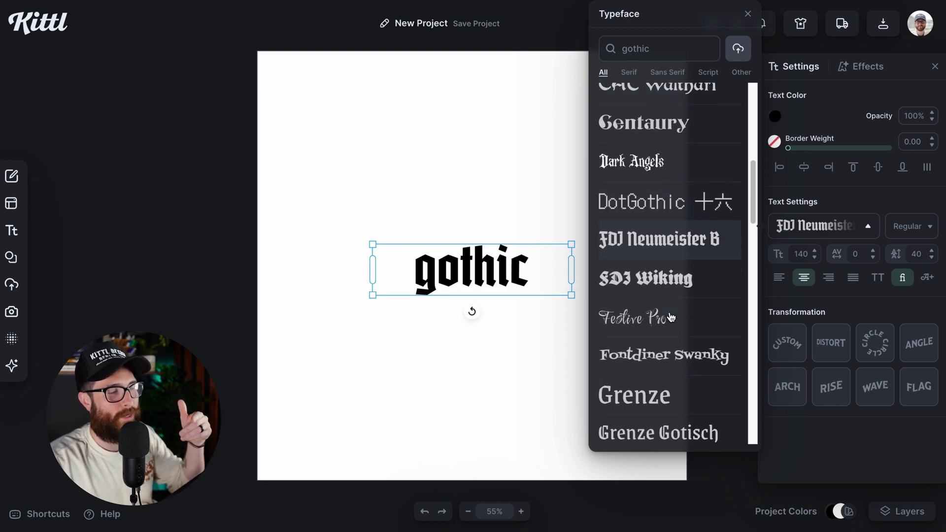
{"action": "scroll", "coordinate": [671, 317], "scroll_direction": "down", "scroll_amount": 3}
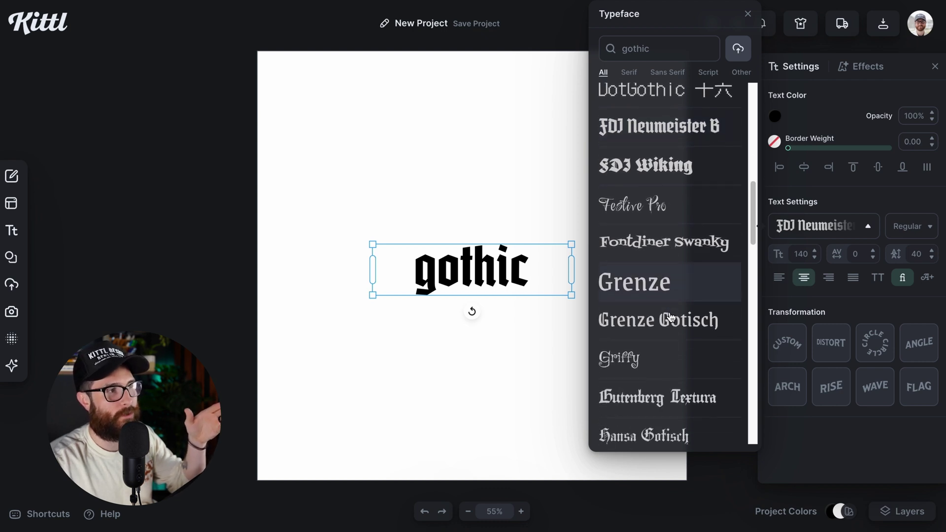
{"action": "left_click", "coordinate": [657, 54]}
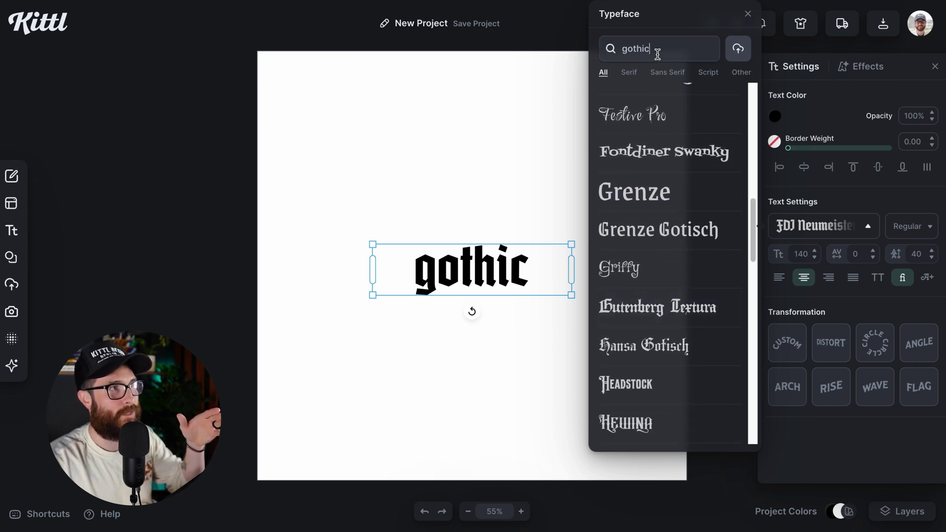
Search 'blac' fonts, try Gutenberg Textura and Steelplate Textura, then apply Trainguard
{"action": "type", "text": "bl"}
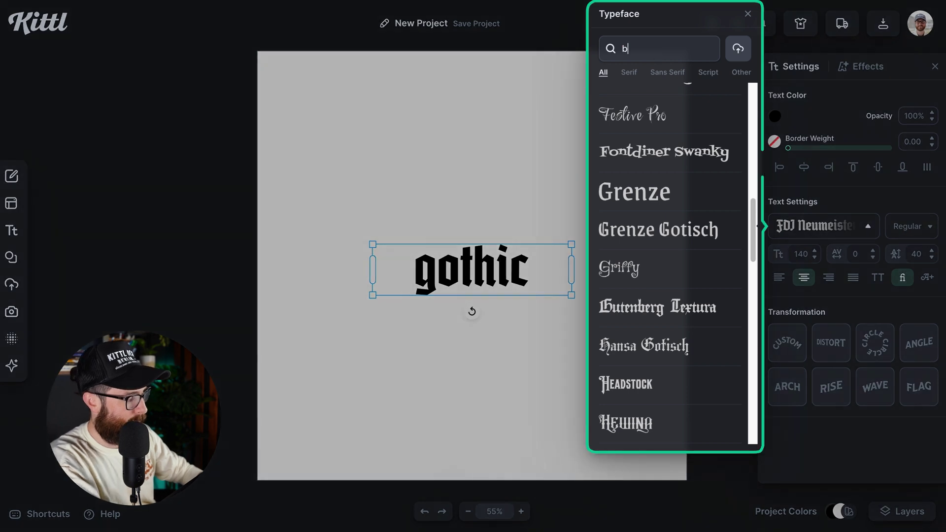
{"action": "type", "text": "ack"}
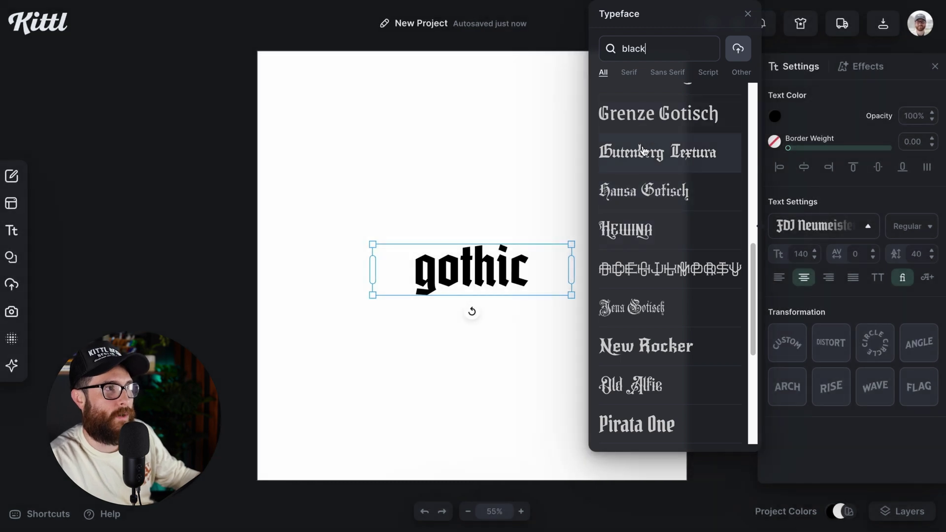
{"action": "left_click", "coordinate": [641, 161]}
{"action": "scroll", "coordinate": [658, 227], "scroll_direction": "down", "scroll_amount": 3}
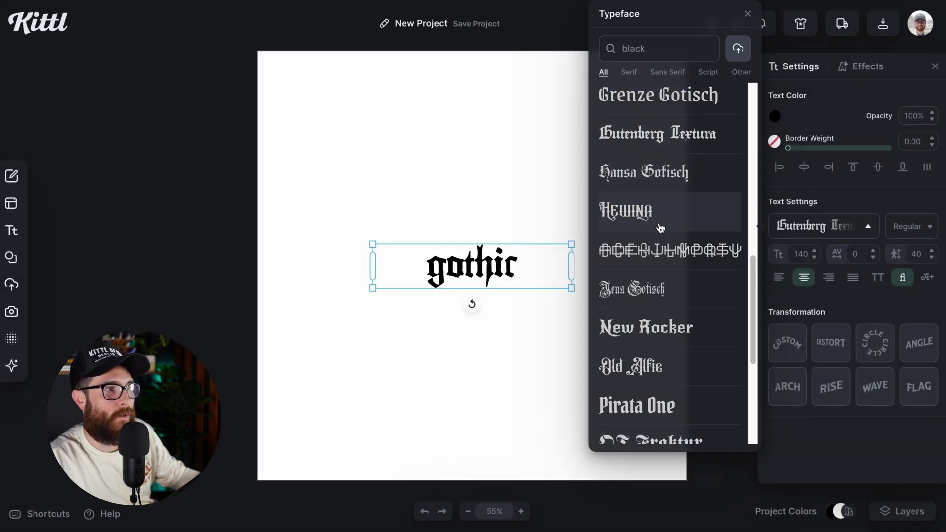
{"action": "scroll", "coordinate": [660, 228], "scroll_direction": "down", "scroll_amount": 3}
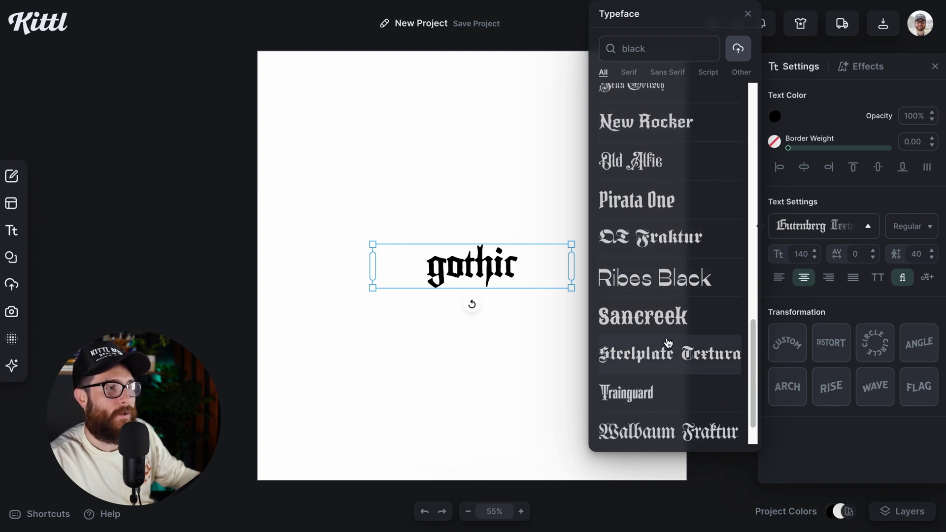
{"action": "scroll", "coordinate": [668, 347], "scroll_direction": "down", "scroll_amount": 1}
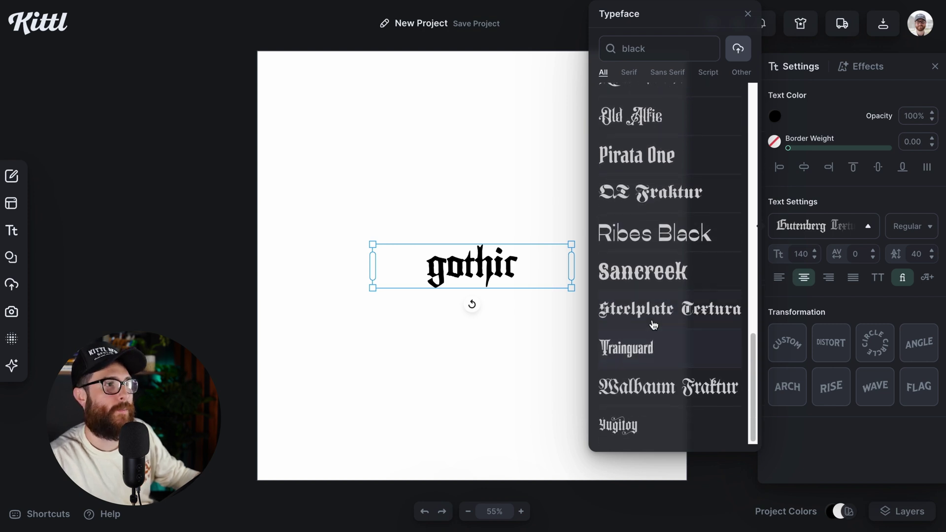
{"action": "left_click", "coordinate": [654, 318]}
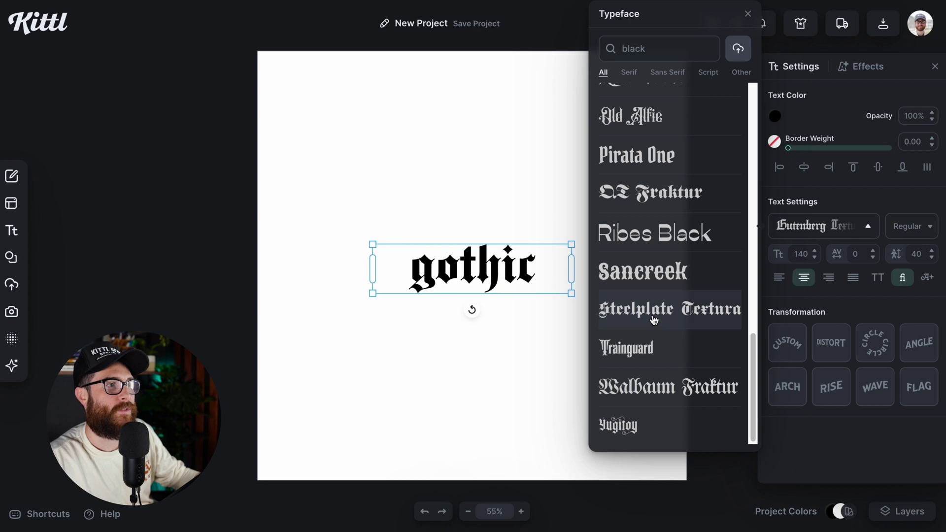
{"action": "left_click", "coordinate": [642, 352]}
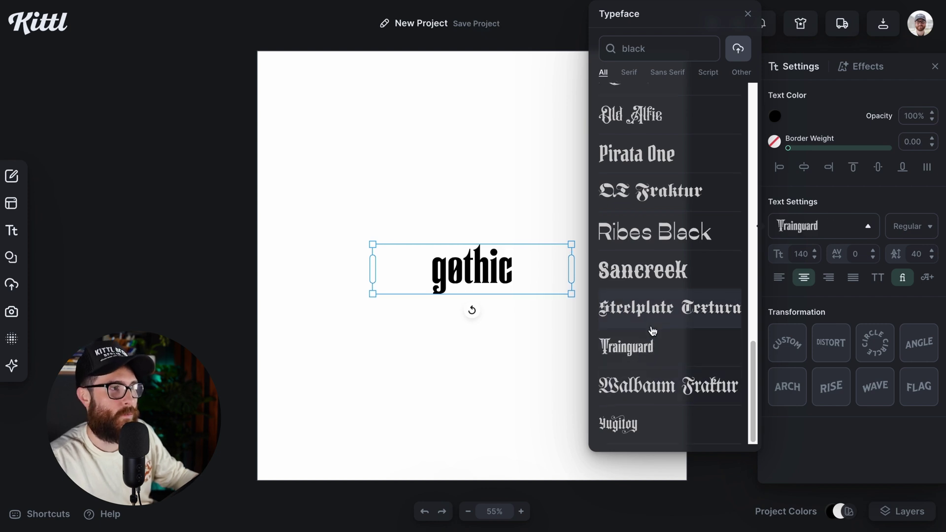
{"action": "scroll", "coordinate": [652, 331], "scroll_direction": "up", "scroll_amount": 7}
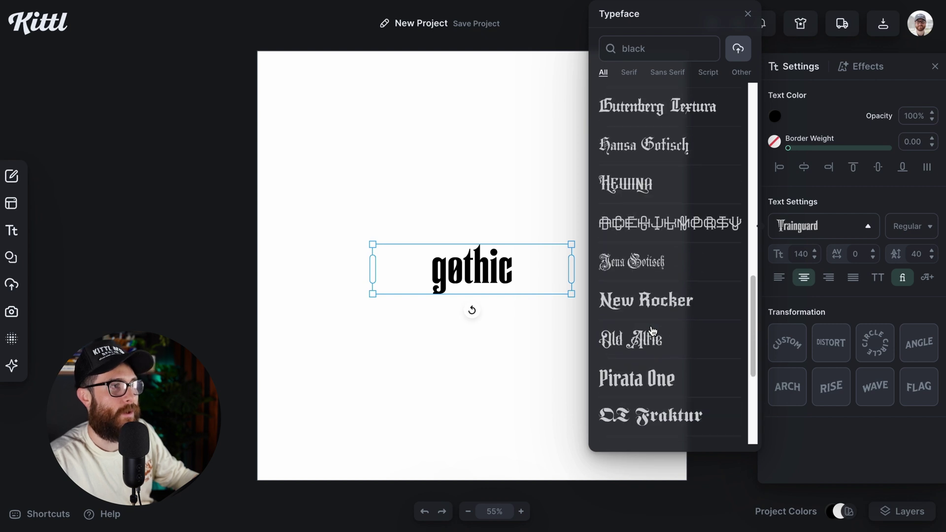
{"action": "scroll", "coordinate": [653, 331], "scroll_direction": "up", "scroll_amount": 11}
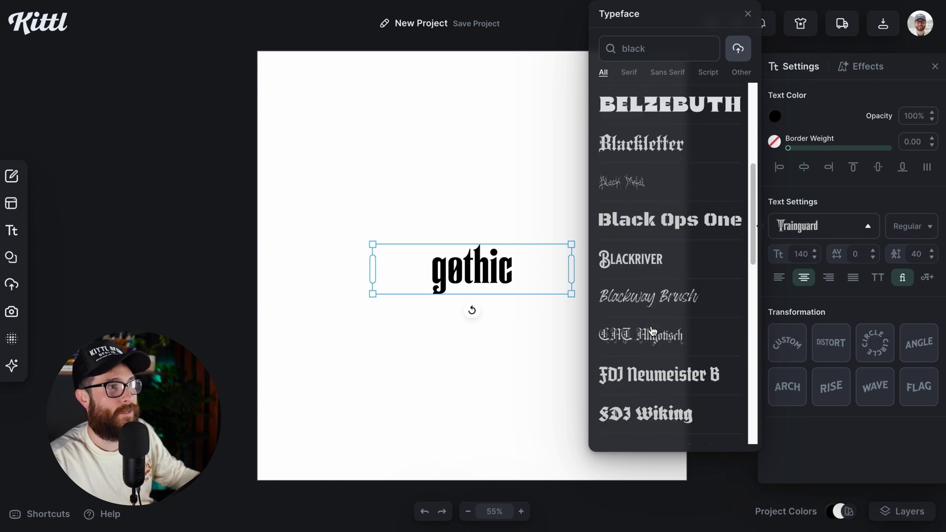
{"action": "left_click", "coordinate": [662, 50]}
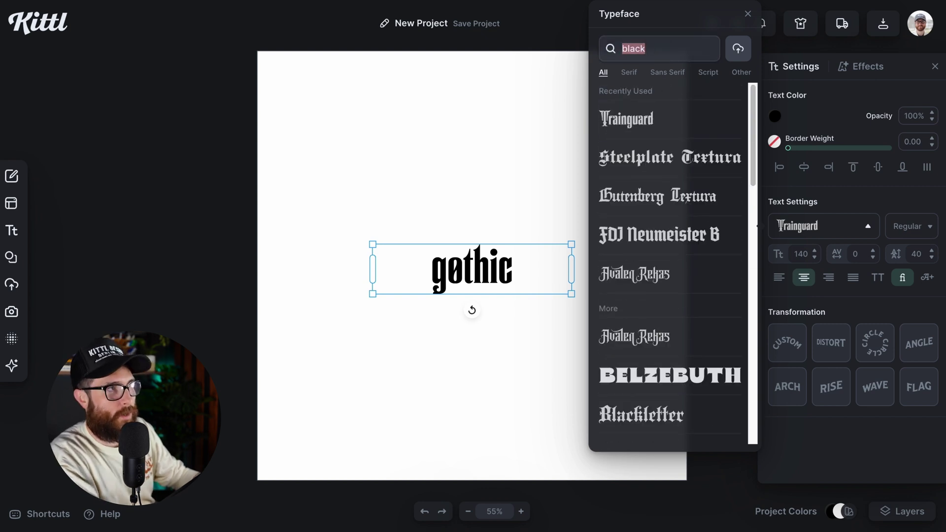
Search the fonts for 'retro', browse the results, then change the search to 'vintage'
{"action": "key", "text": "BackSpace"}
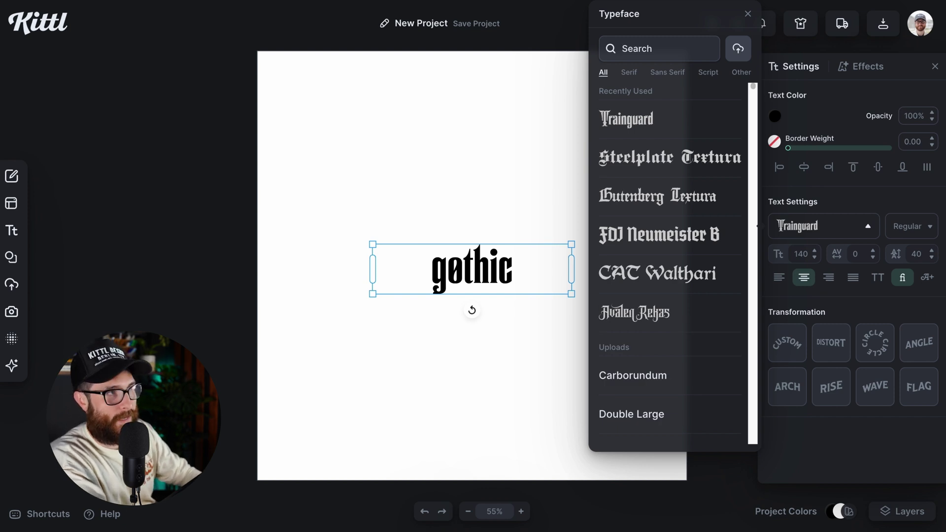
{"action": "type", "text": "retro"}
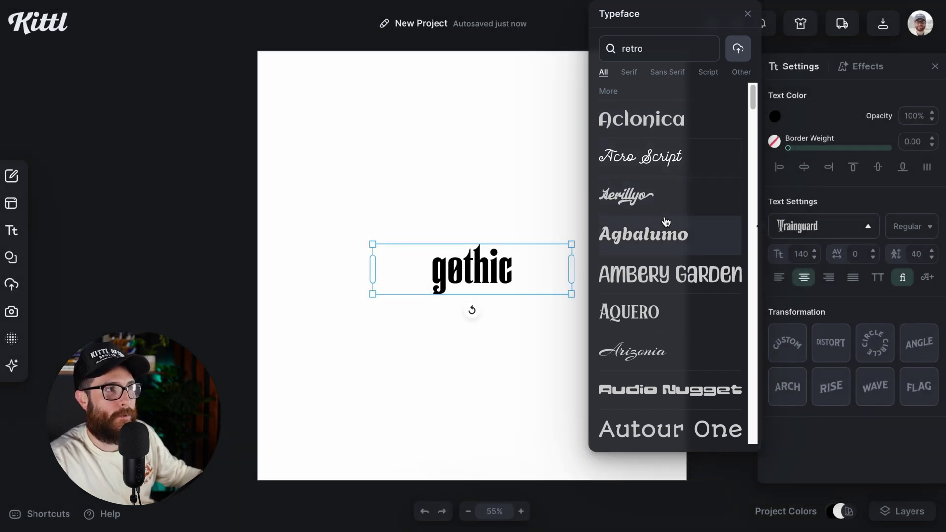
{"action": "scroll", "coordinate": [668, 160], "scroll_direction": "down", "scroll_amount": 5}
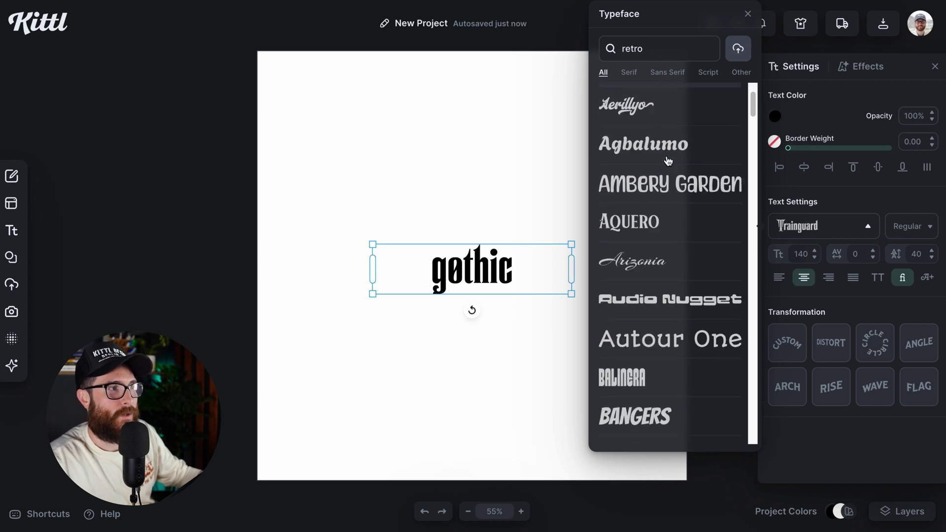
{"action": "scroll", "coordinate": [671, 183], "scroll_direction": "down", "scroll_amount": 2}
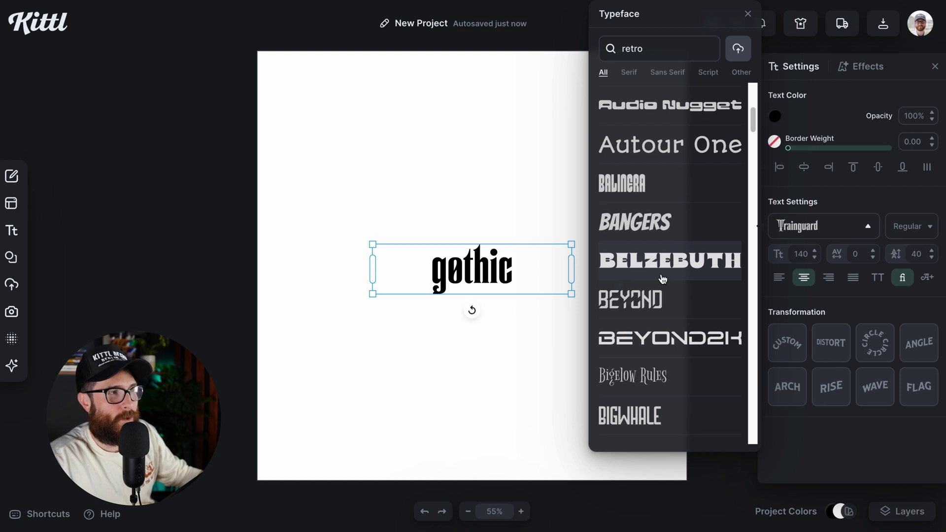
{"action": "scroll", "coordinate": [665, 291], "scroll_direction": "down", "scroll_amount": 5}
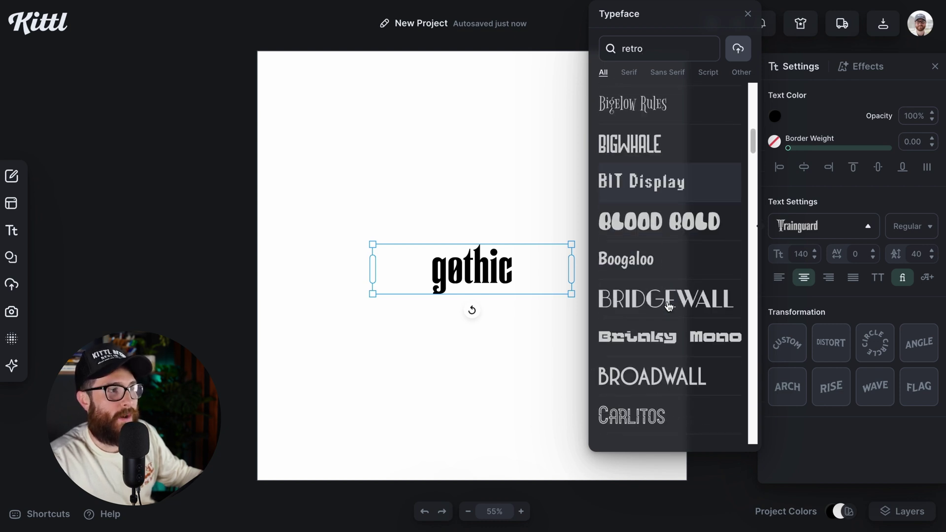
{"action": "scroll", "coordinate": [668, 306], "scroll_direction": "down", "scroll_amount": 3}
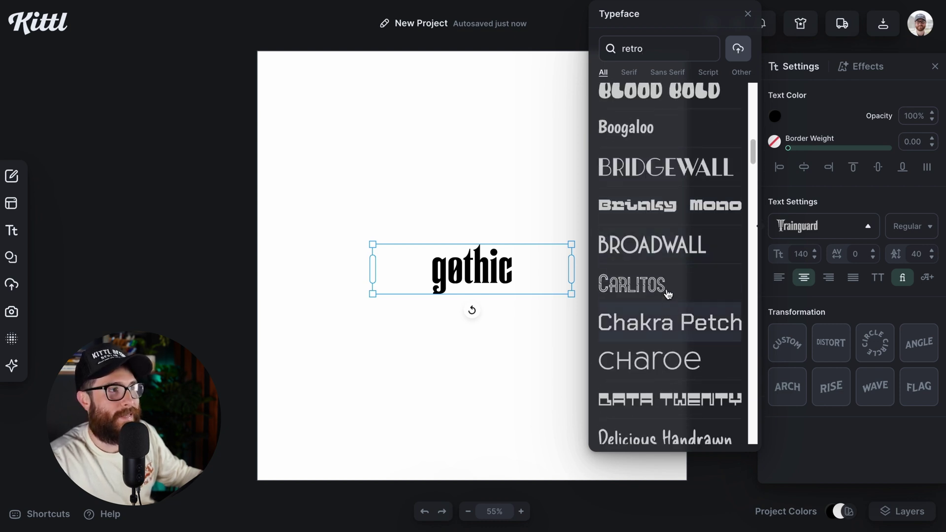
{"action": "scroll", "coordinate": [669, 294], "scroll_direction": "down", "scroll_amount": 4}
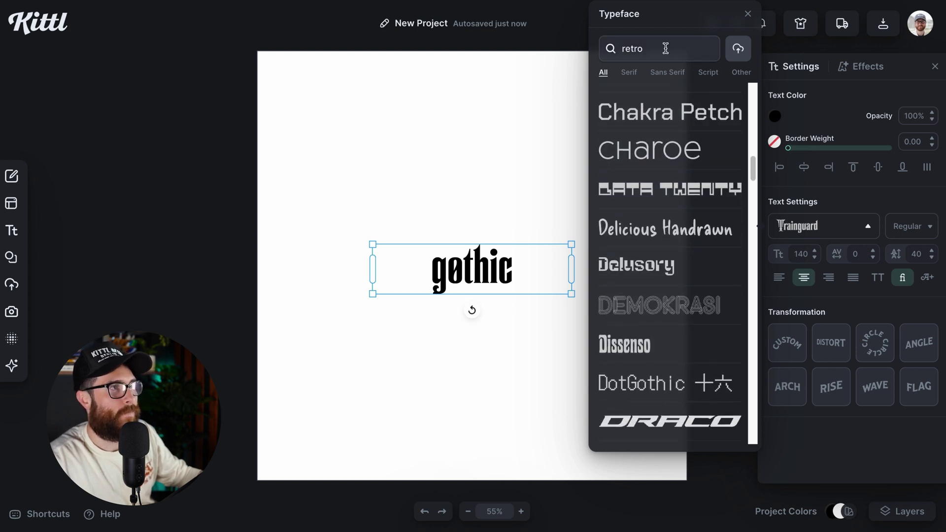
{"action": "type", "text": "vintage"}
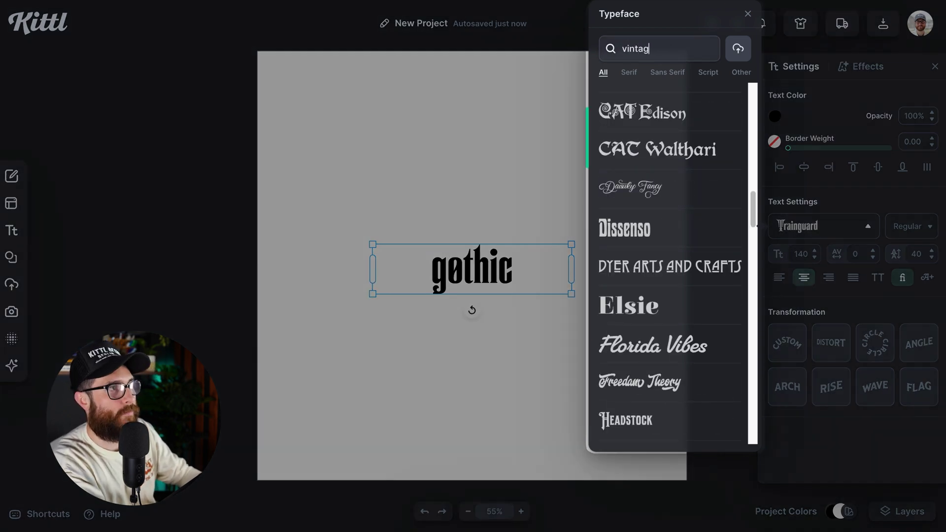
{"action": "scroll", "coordinate": [684, 216], "scroll_direction": "down", "scroll_amount": 4}
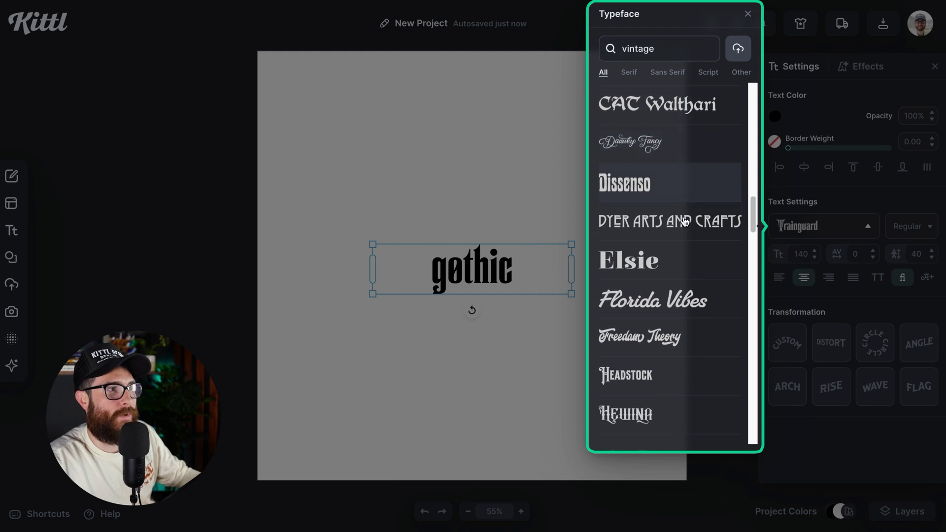
{"action": "scroll", "coordinate": [659, 272], "scroll_direction": "down", "scroll_amount": 3}
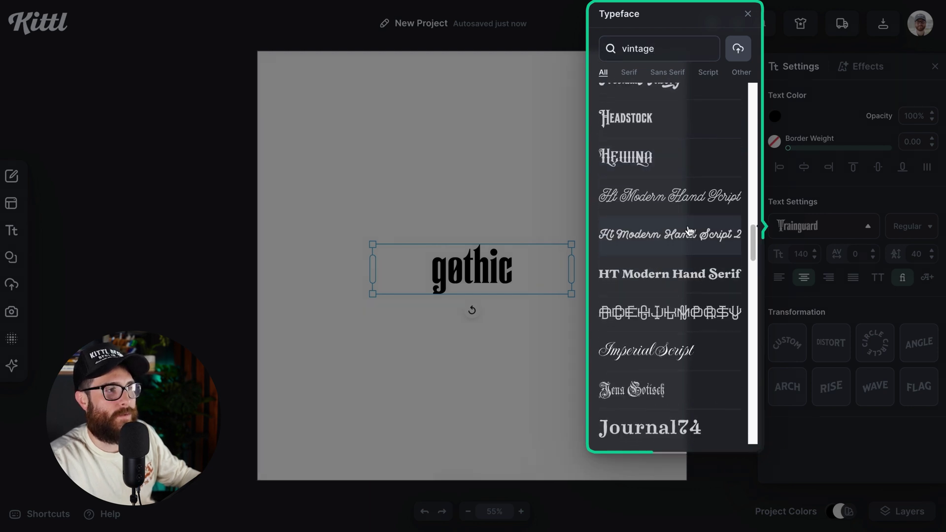
{"action": "scroll", "coordinate": [660, 246], "scroll_direction": "down", "scroll_amount": 2}
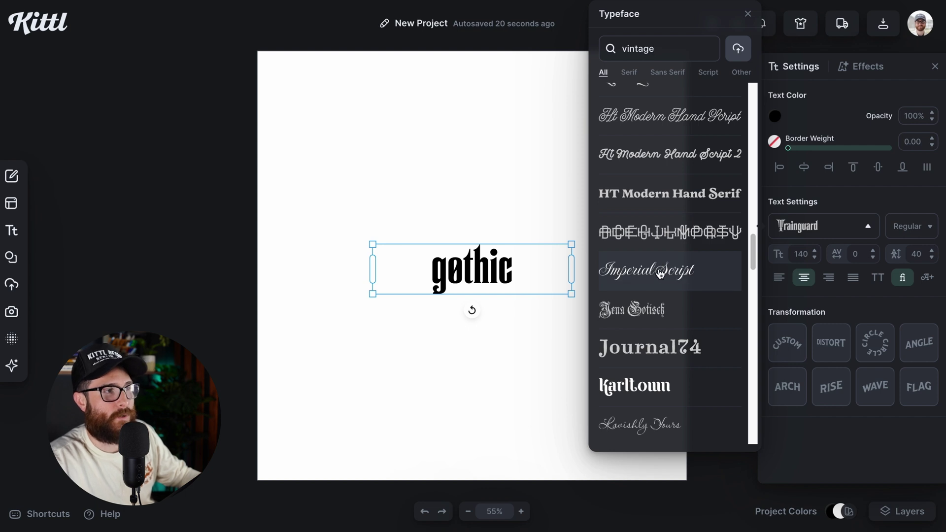
{"action": "scroll", "coordinate": [700, 279], "scroll_direction": "down", "scroll_amount": 3}
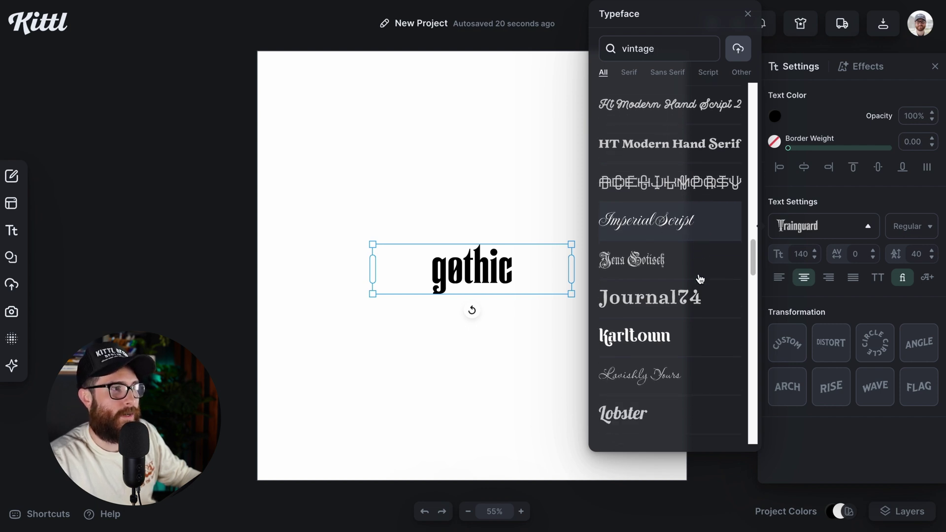
{"action": "scroll", "coordinate": [637, 389], "scroll_direction": "down", "scroll_amount": 3}
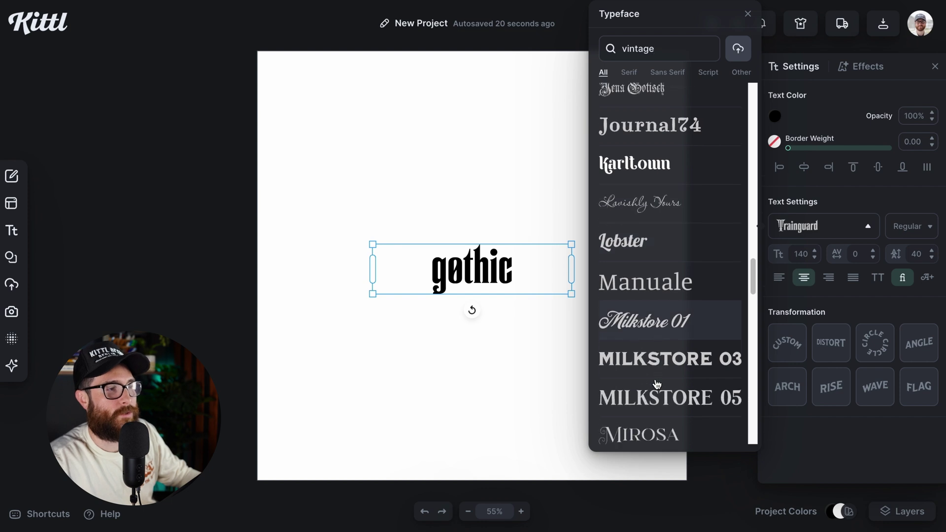
{"action": "scroll", "coordinate": [659, 380], "scroll_direction": "up", "scroll_amount": 7}
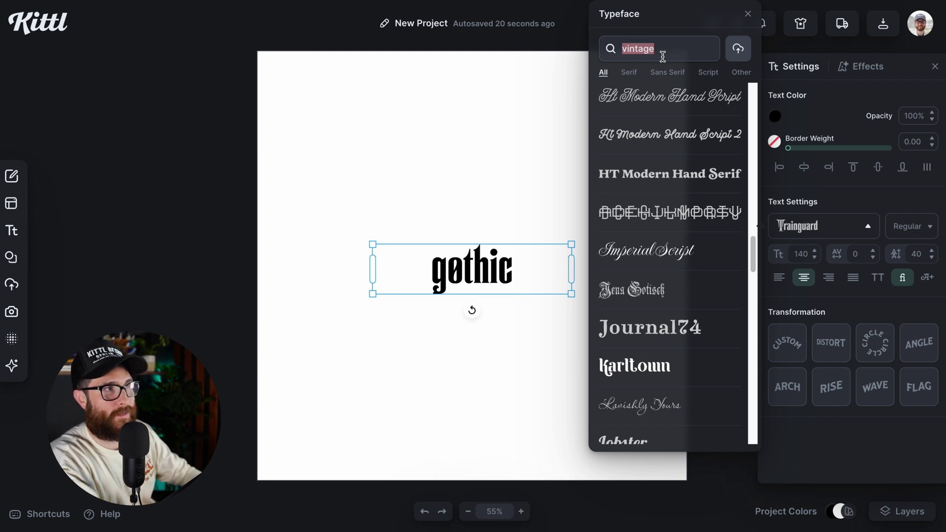
{"action": "type", "text": "y2k"}
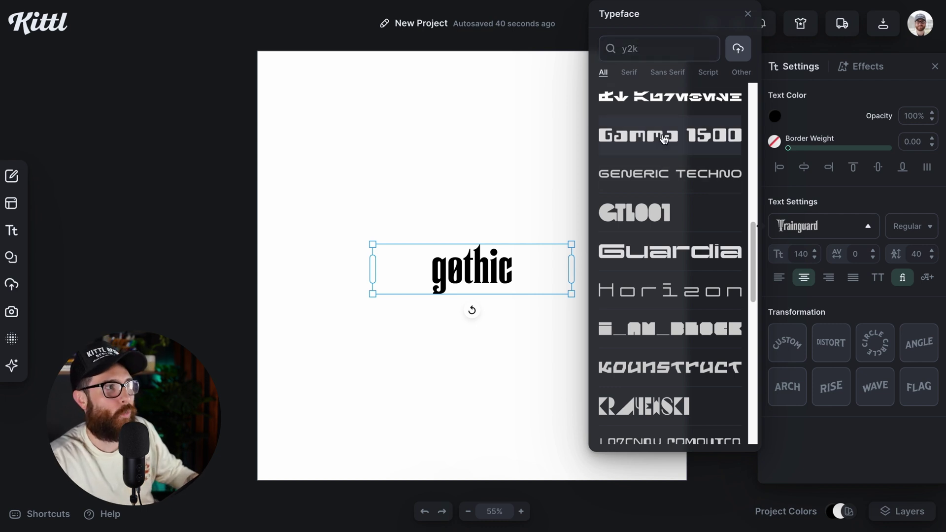
Try Gamma 1500 and Horizon from the y2k results, then apply Liquid Sun
{"action": "left_click", "coordinate": [646, 212]}
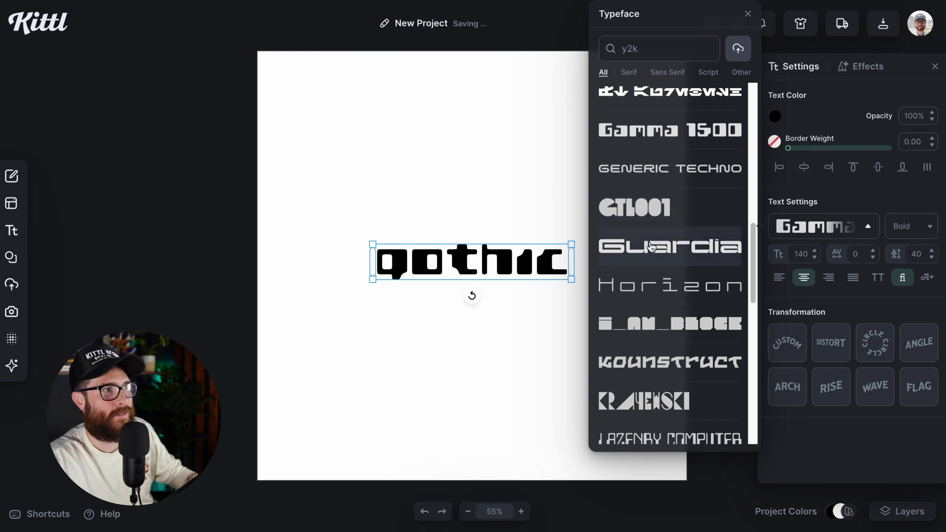
{"action": "scroll", "coordinate": [651, 244], "scroll_direction": "down", "scroll_amount": 1}
{"action": "left_click", "coordinate": [653, 258]}
{"action": "scroll", "coordinate": [655, 296], "scroll_direction": "down", "scroll_amount": 3}
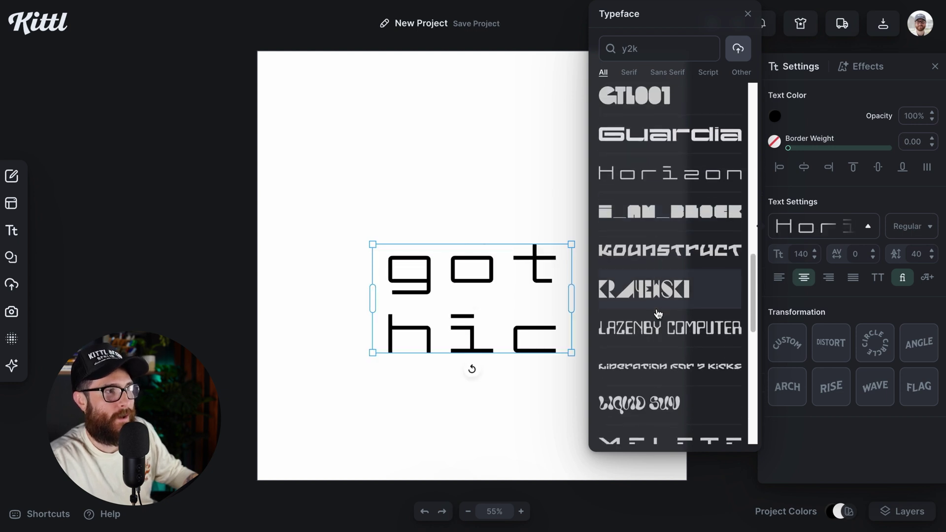
{"action": "left_click", "coordinate": [652, 367]}
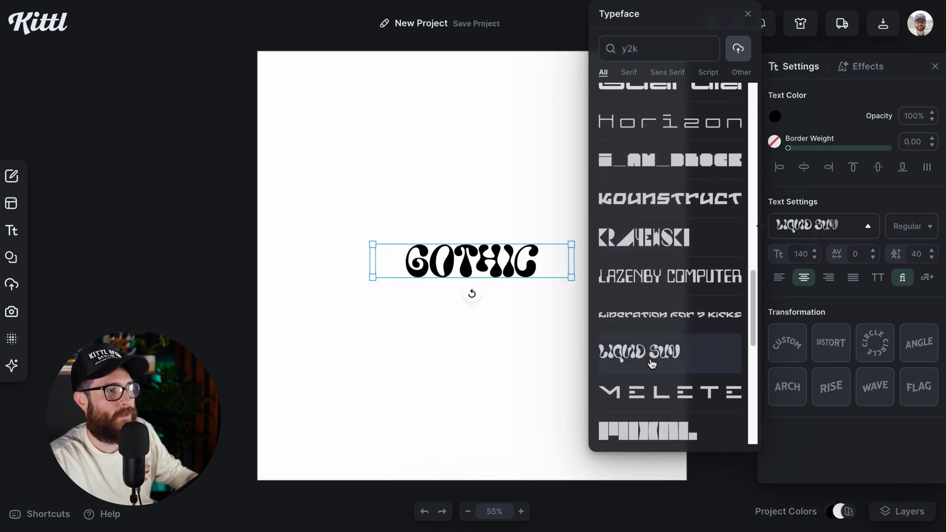
{"action": "scroll", "coordinate": [651, 367], "scroll_direction": "down", "scroll_amount": 3}
{"action": "scroll", "coordinate": [652, 365], "scroll_direction": "up", "scroll_amount": 10}
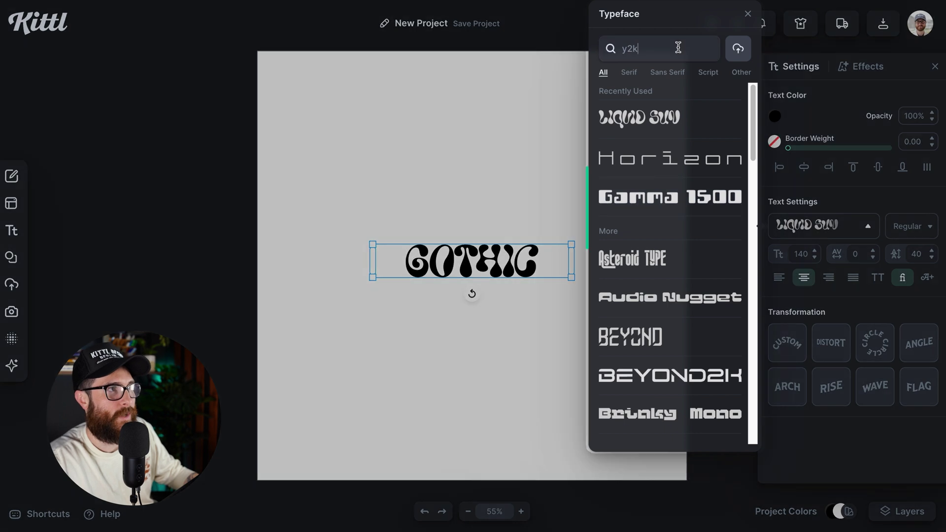
{"action": "double_click", "coordinate": [678, 47]}
Search 'pixel' fonts and try Illusion Serif, Merry Knitting 02 and NF Pixels
{"action": "type", "text": "pix"}
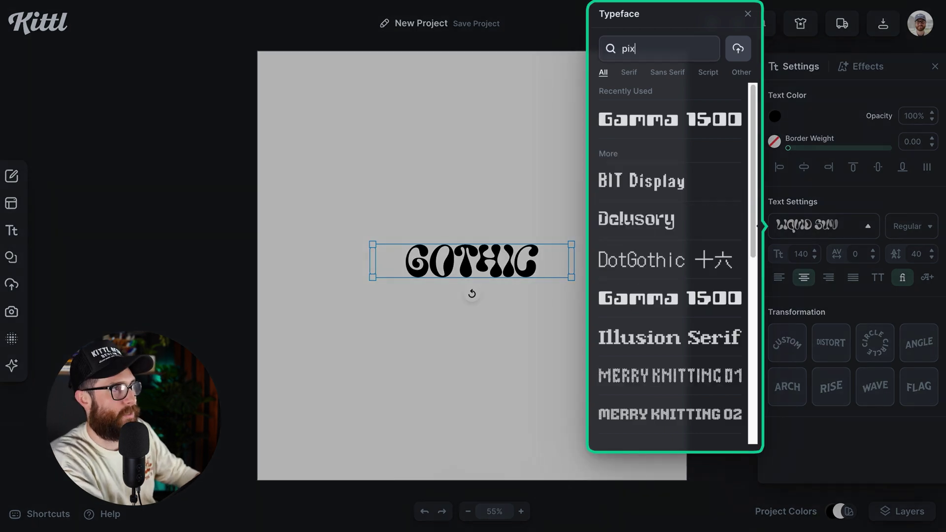
{"action": "type", "text": "el"}
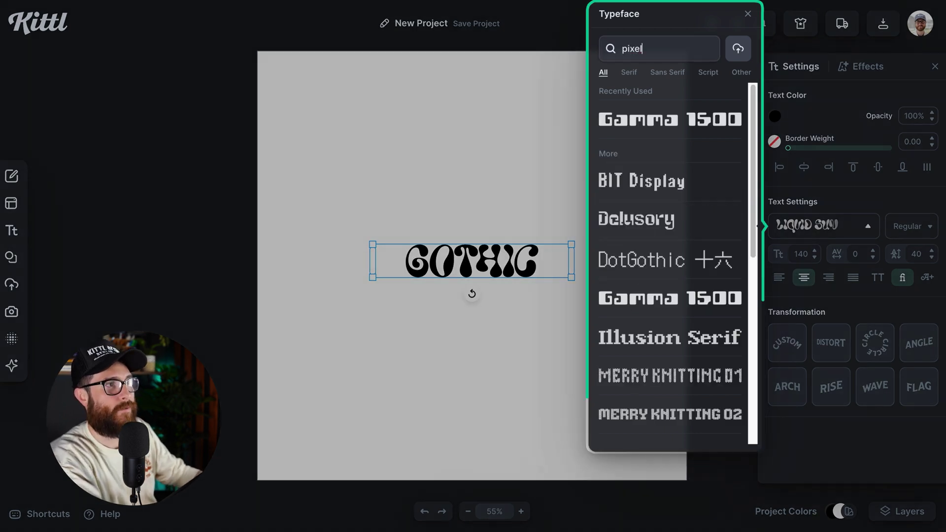
{"action": "scroll", "coordinate": [673, 206], "scroll_direction": "down", "scroll_amount": 2}
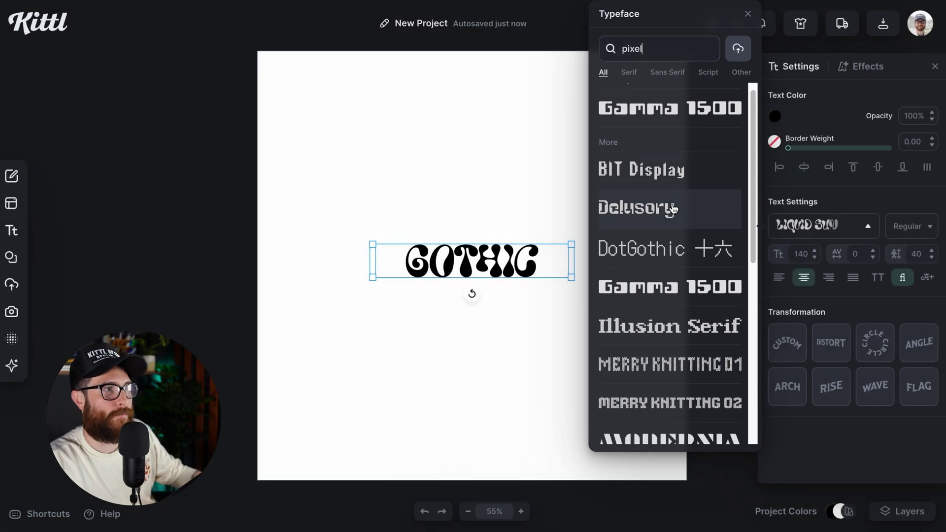
{"action": "left_click", "coordinate": [671, 287]}
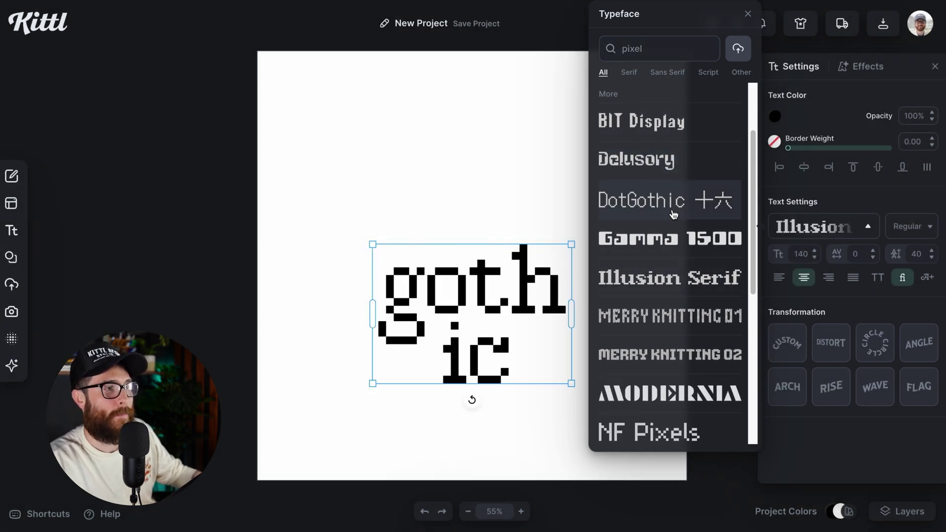
{"action": "scroll", "coordinate": [674, 271], "scroll_direction": "down", "scroll_amount": 3}
{"action": "left_click", "coordinate": [674, 252]}
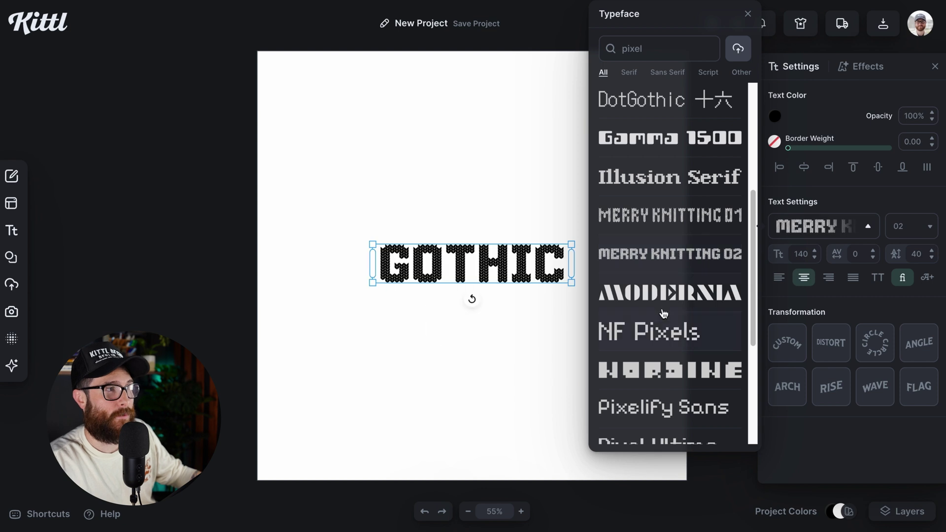
{"action": "left_click", "coordinate": [660, 331]}
{"action": "scroll", "coordinate": [661, 333], "scroll_direction": "down", "scroll_amount": 1}
{"action": "scroll", "coordinate": [661, 333], "scroll_direction": "down", "scroll_amount": 1}
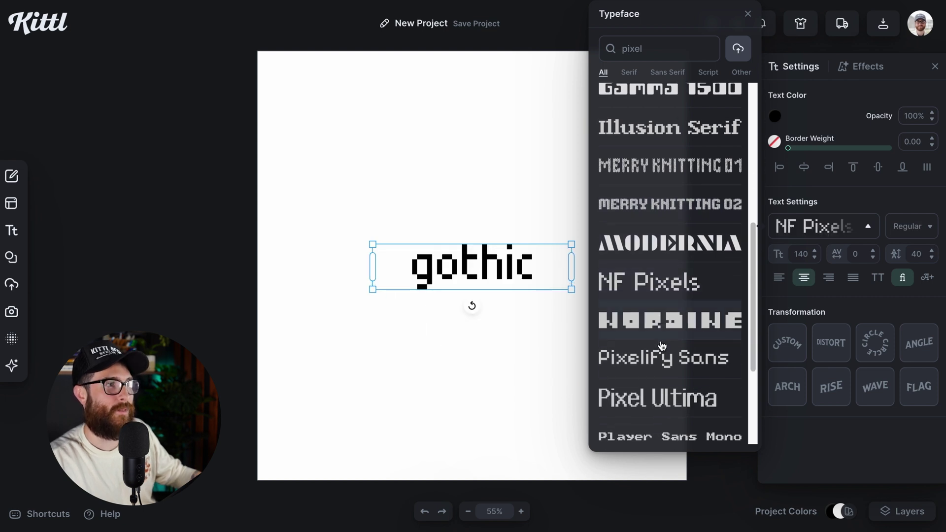
Try Pixelify Sans, Pixel Ultima and Tyche, then settle on Western Traintops
{"action": "left_click", "coordinate": [662, 362]}
{"action": "scroll", "coordinate": [661, 362], "scroll_direction": "down", "scroll_amount": 1}
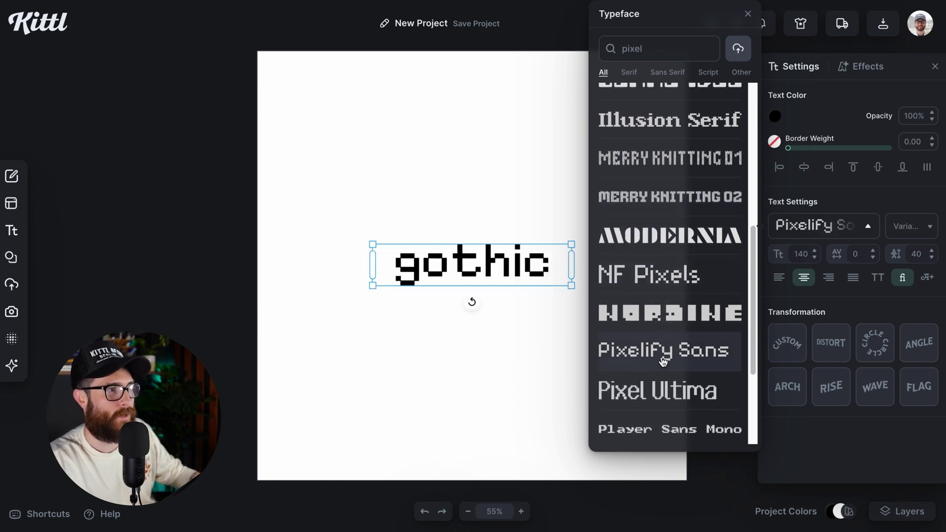
{"action": "left_click", "coordinate": [661, 385]}
{"action": "scroll", "coordinate": [662, 386], "scroll_direction": "down", "scroll_amount": 1}
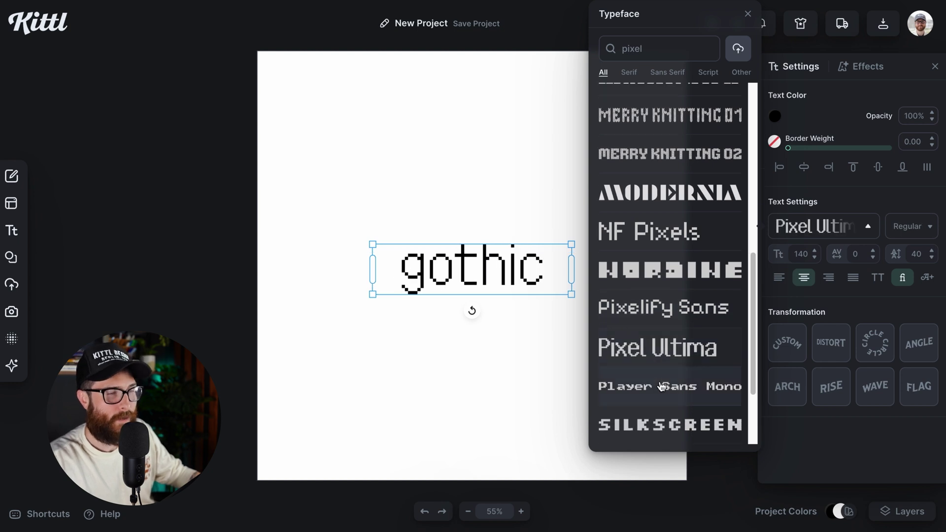
{"action": "scroll", "coordinate": [662, 385], "scroll_direction": "down", "scroll_amount": 3}
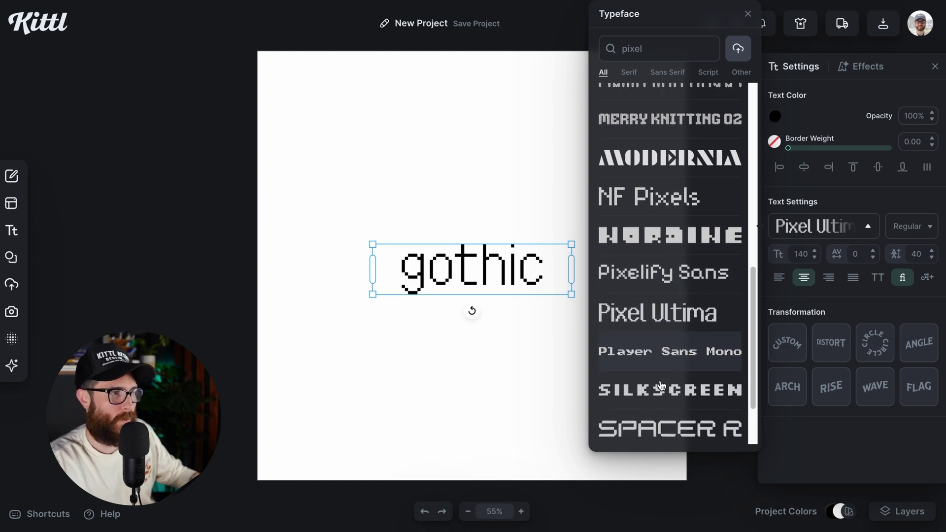
{"action": "scroll", "coordinate": [661, 386], "scroll_direction": "down", "scroll_amount": 1}
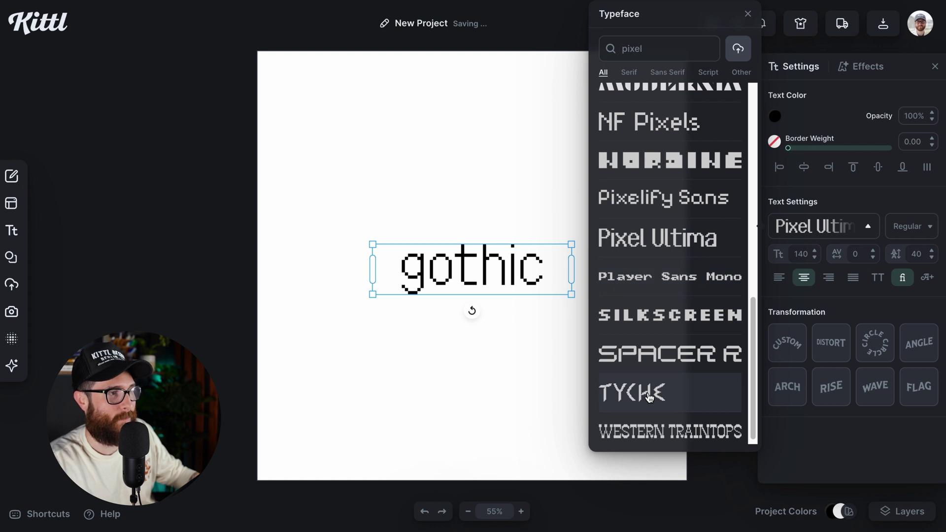
{"action": "left_click", "coordinate": [649, 397]}
{"action": "left_click", "coordinate": [657, 427]}
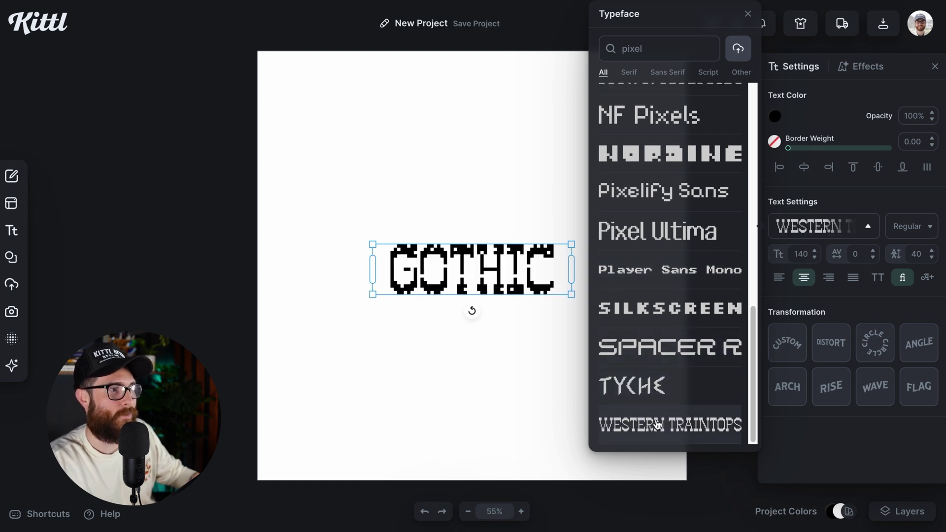
{"action": "scroll", "coordinate": [671, 345], "scroll_direction": "up", "scroll_amount": 10}
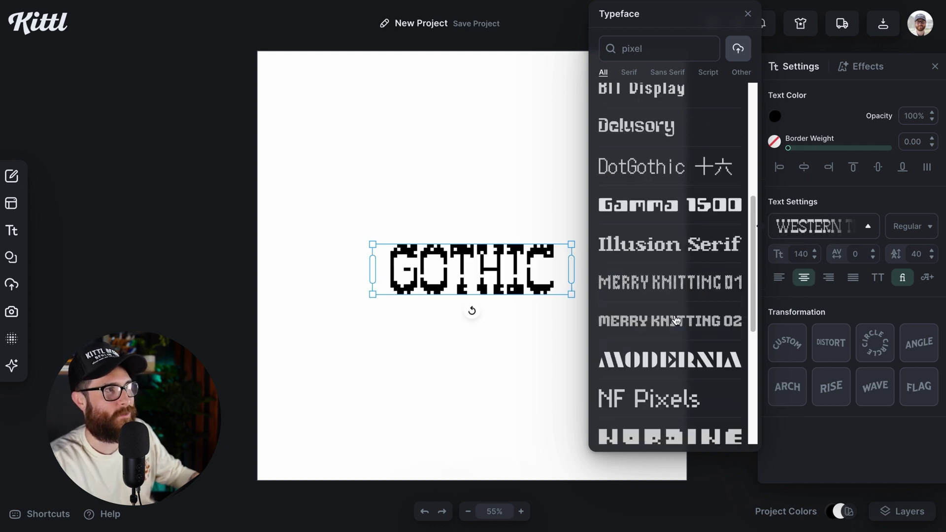